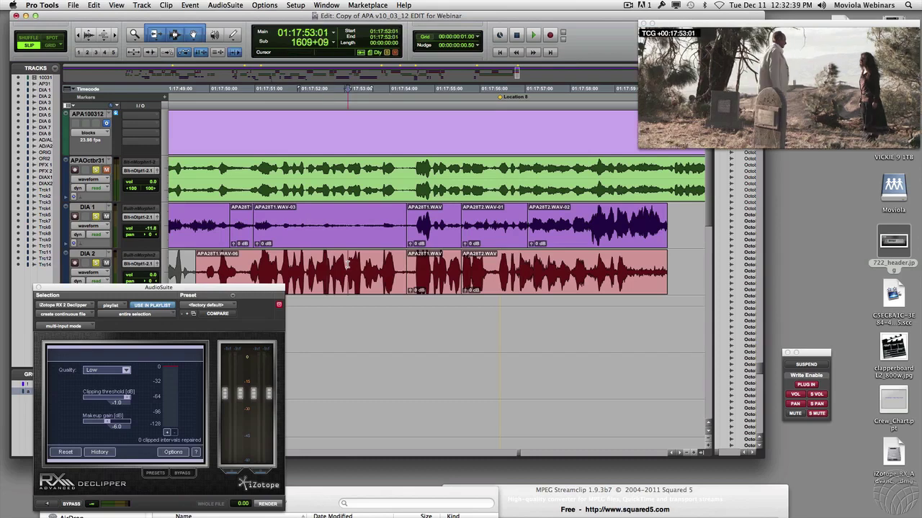
Play back the dialogue from 01:17:53:01 and audition the loud passage in the last DIA 1 clip around 01:17:58.
key("space")
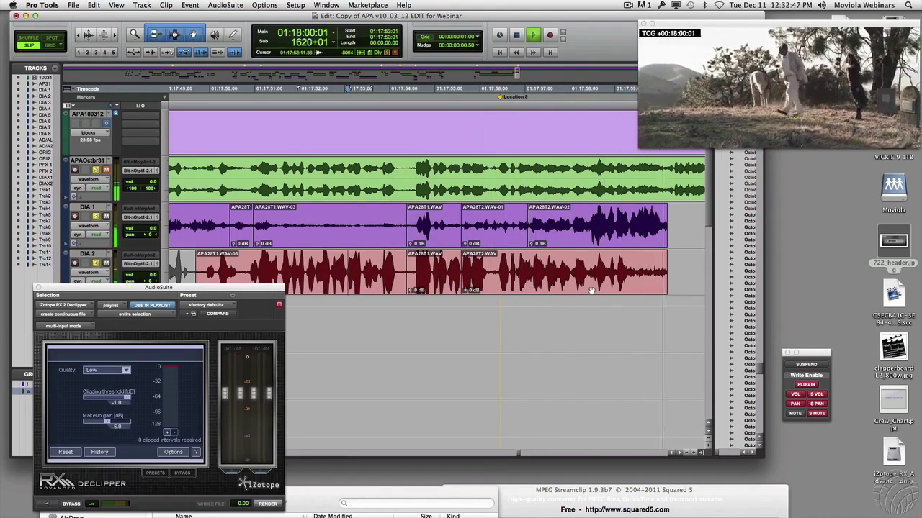
key("space")
left_click_drag(589, 220, 648, 219)
key("space")
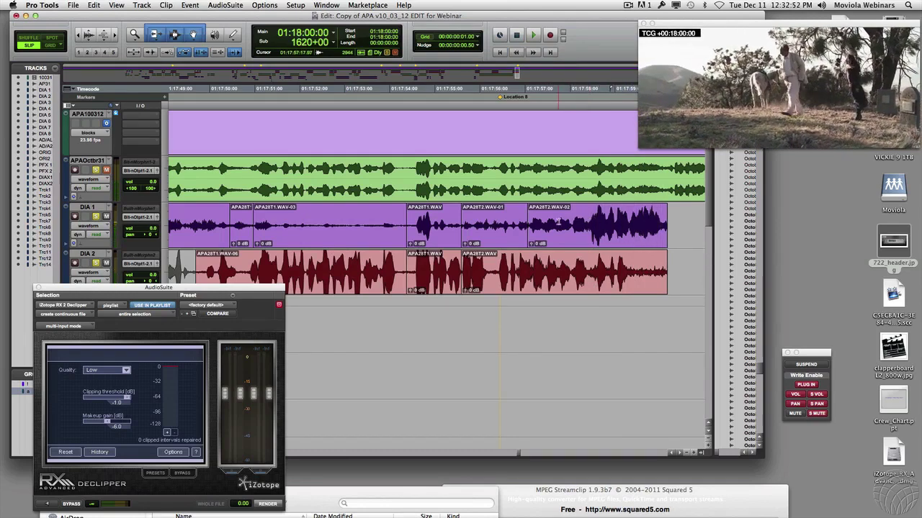
left_click_drag(559, 220, 582, 221)
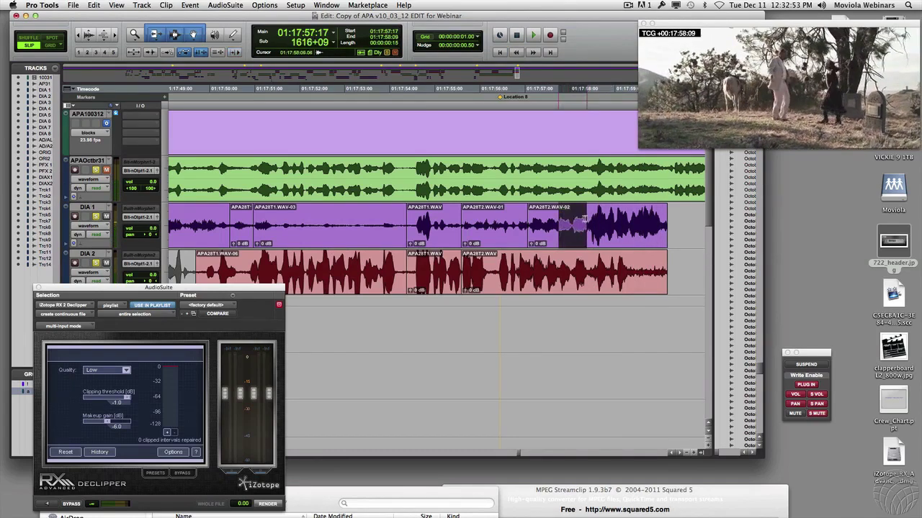
left_click(553, 221)
key("space")
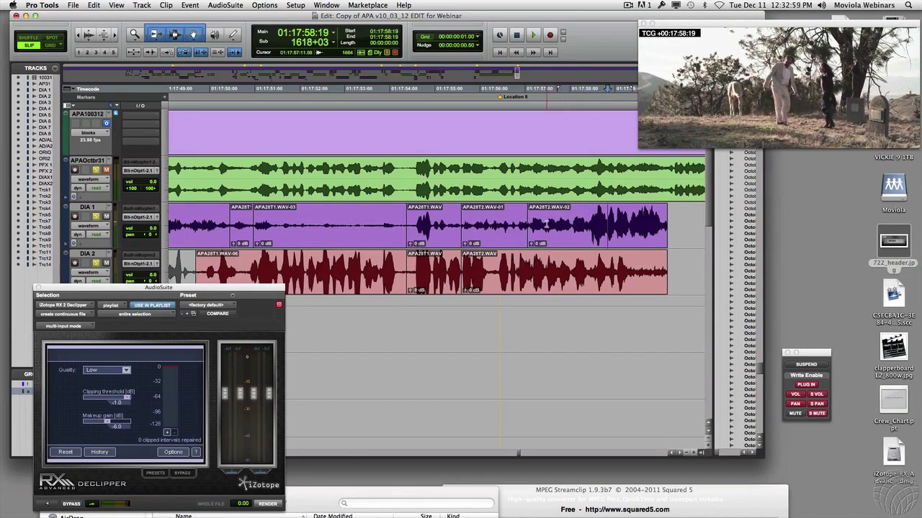
left_click_drag(589, 223, 612, 225)
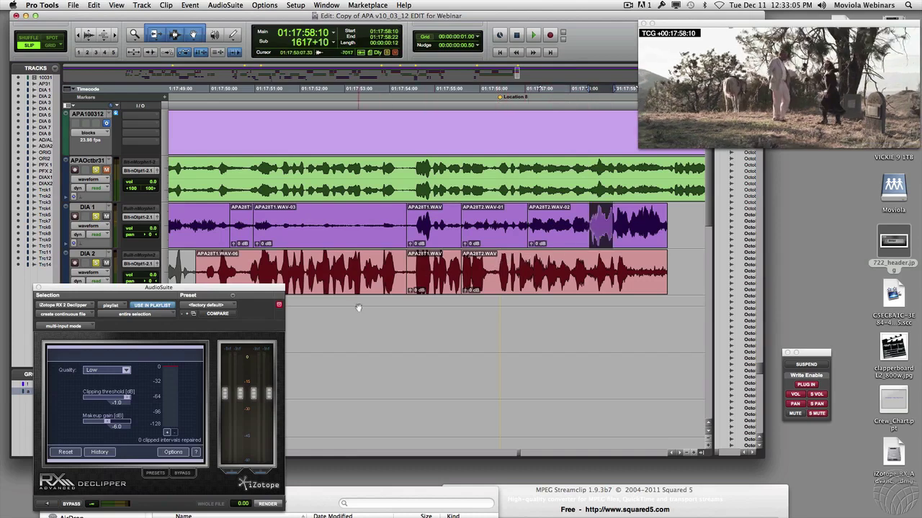
Try previewing the Declipper on copies of the APA28T1.WAV and APA28T2.WAV clips placed on DIA 4, and delete the copies.
left_click_drag(113, 289, 118, 248)
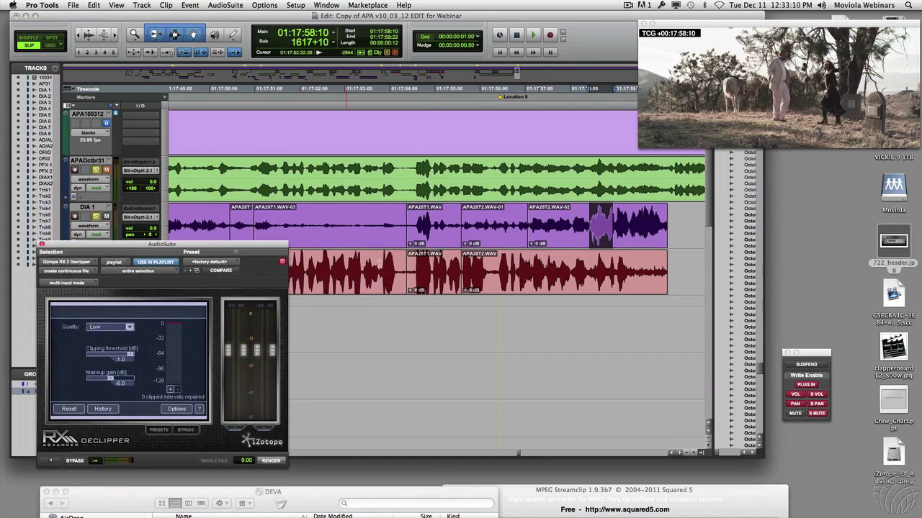
left_click(395, 267)
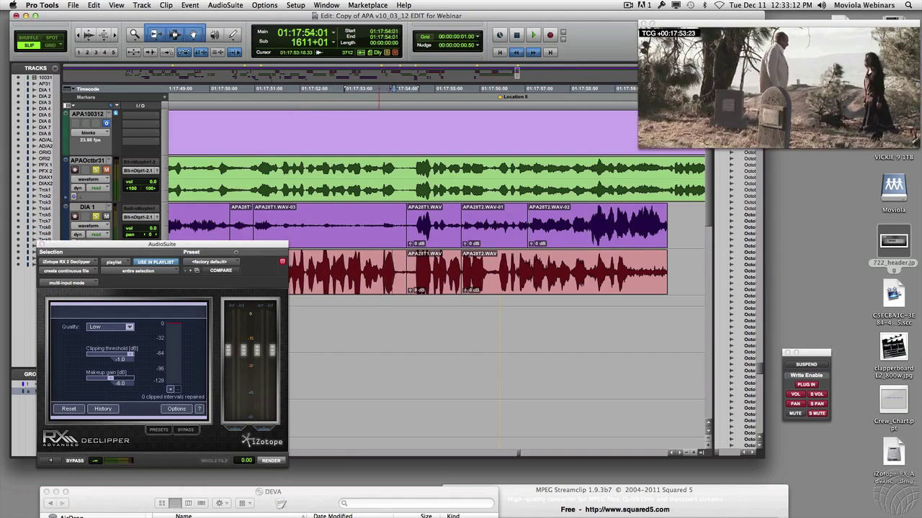
left_click(432, 277)
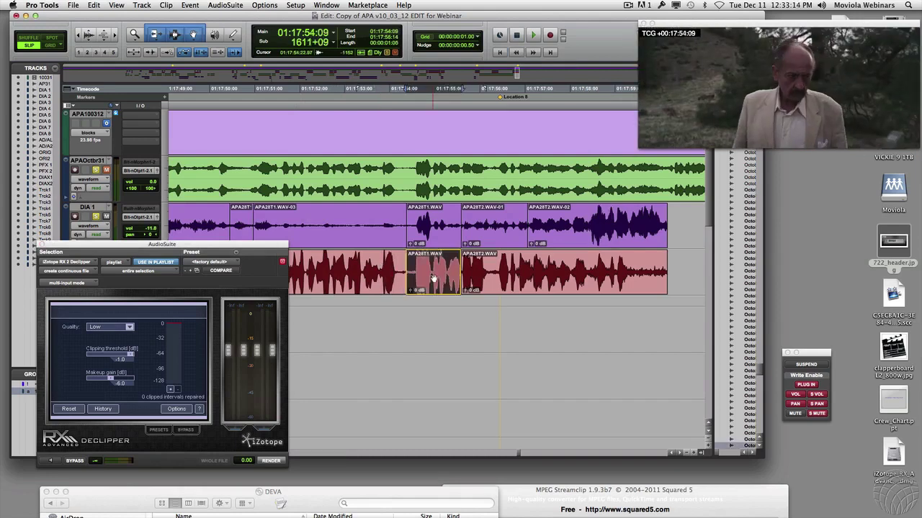
left_click(523, 286, "shift")
left_click_drag(523, 286, 517, 317)
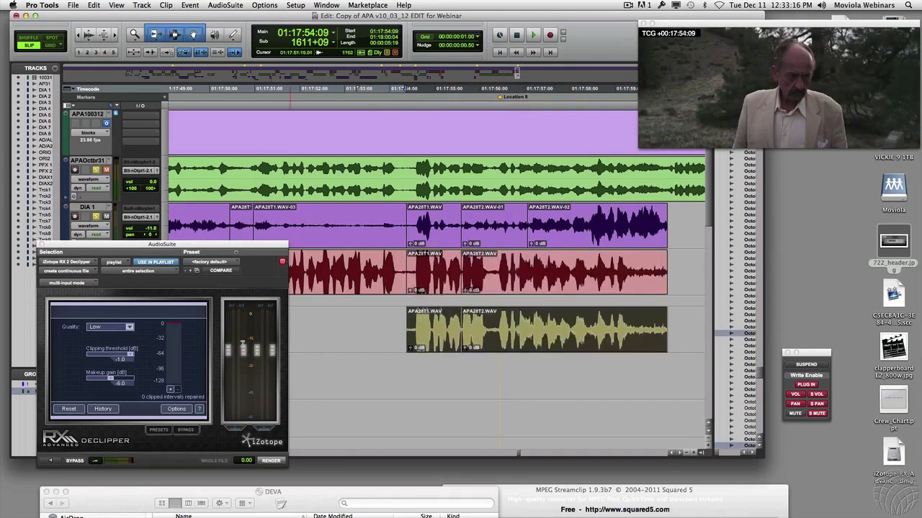
left_click(48, 460)
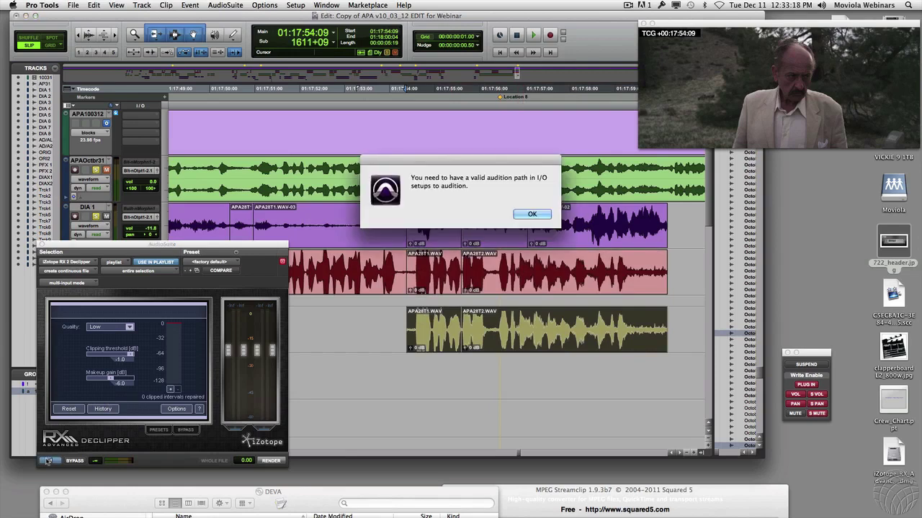
left_click(526, 214)
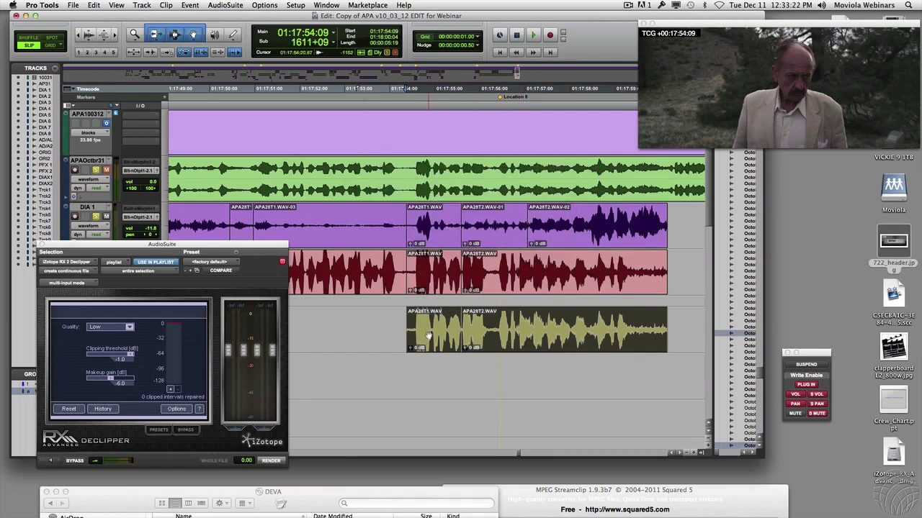
key("Delete")
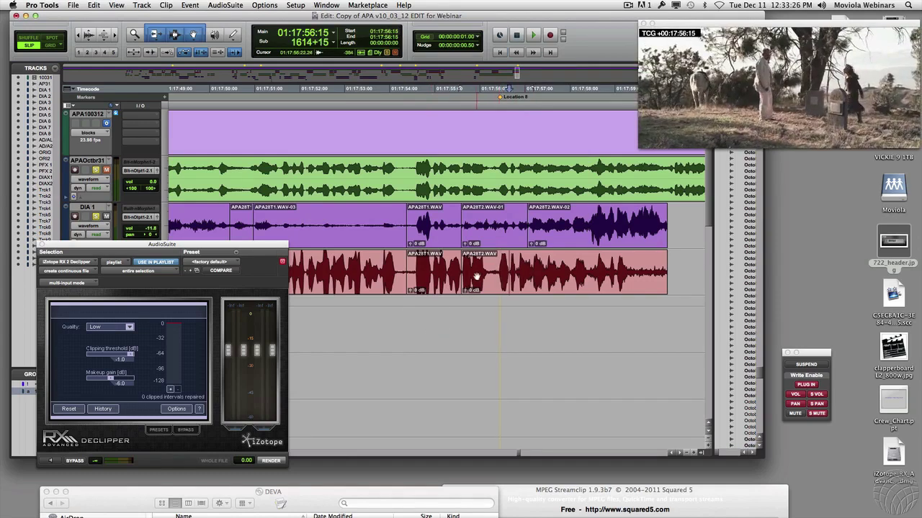
Examine the DIA 2 waveform up close around 01:17:56:10, including the quiet gap before the word, with the AudioSuite window clear of the tracks.
key("t")
key("t")
key("t")
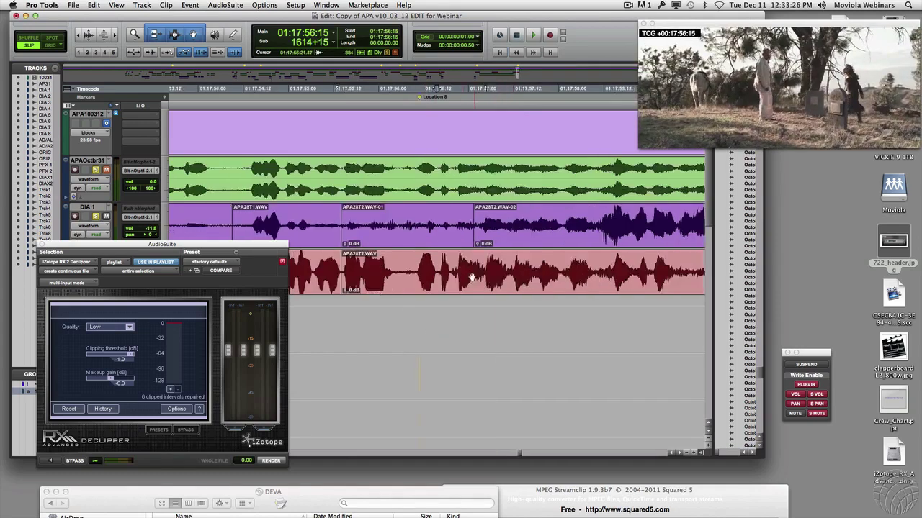
left_click(353, 271)
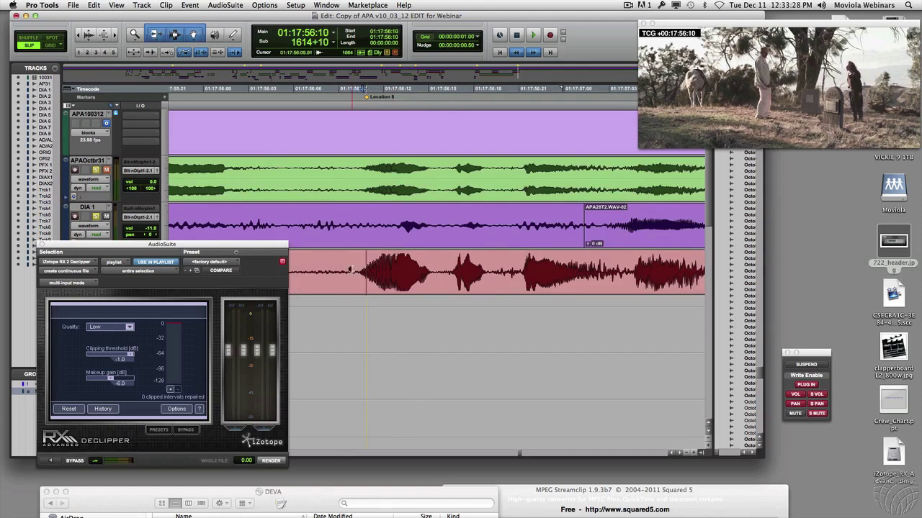
left_click_drag(273, 247, 270, 481)
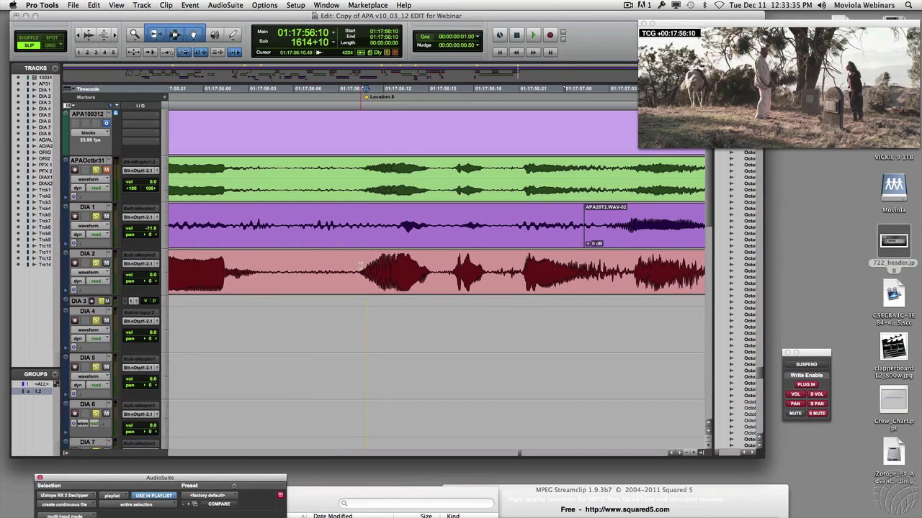
left_click_drag(282, 271, 350, 270)
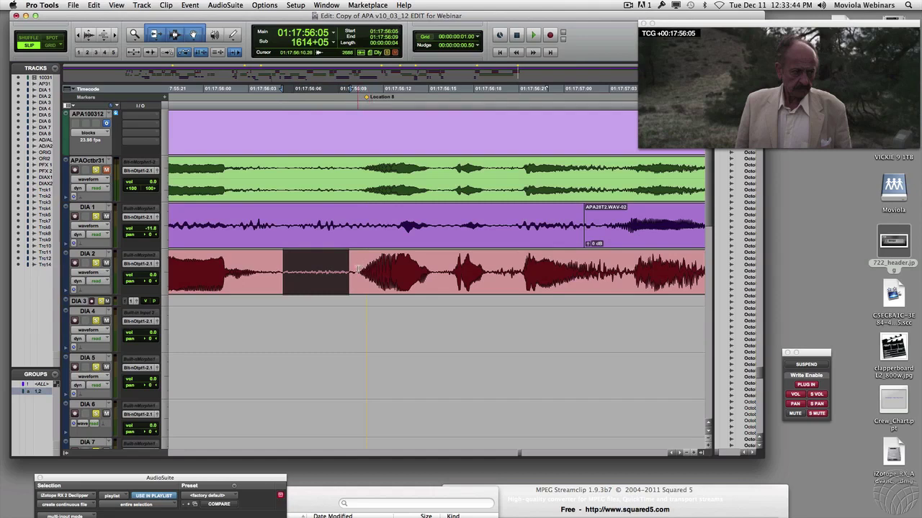
left_click(364, 268)
key("e")
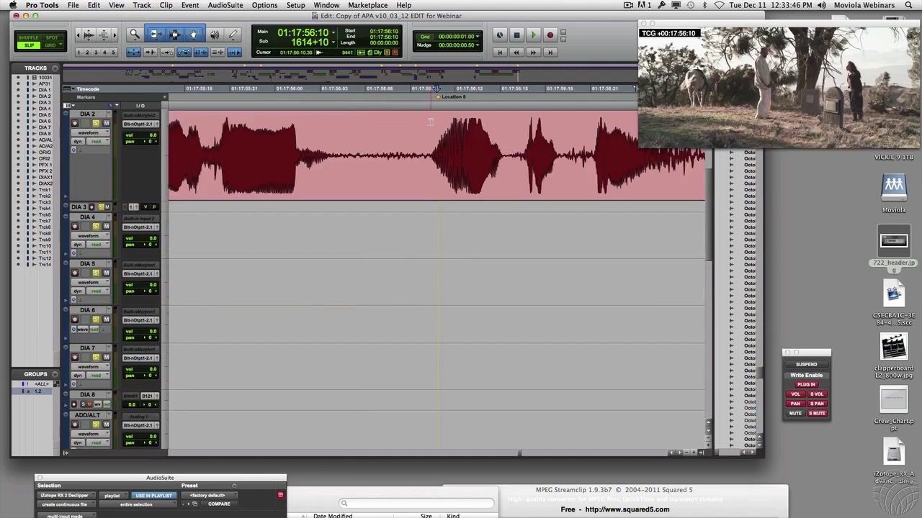
Play and scrub DIA 2 from about 01:17:56:06 to locate the glitch at the start of the word near Location 8.
key("space")
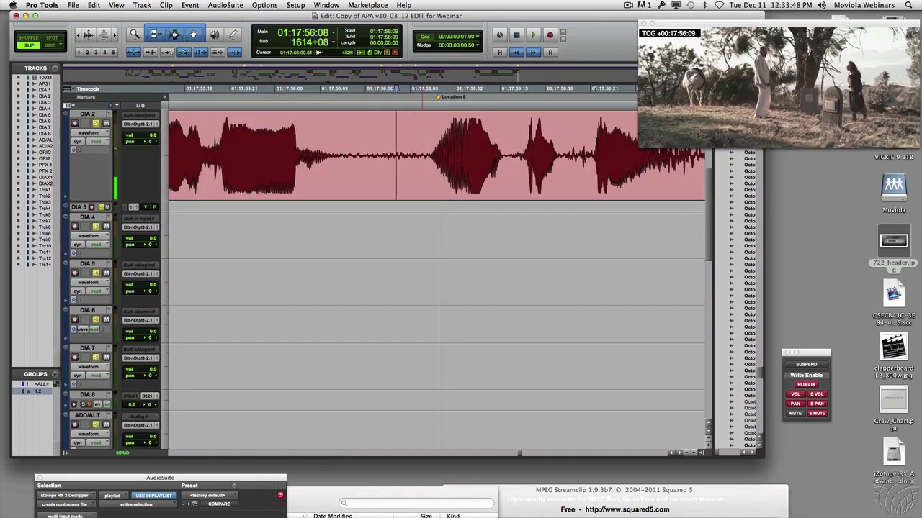
key("space")
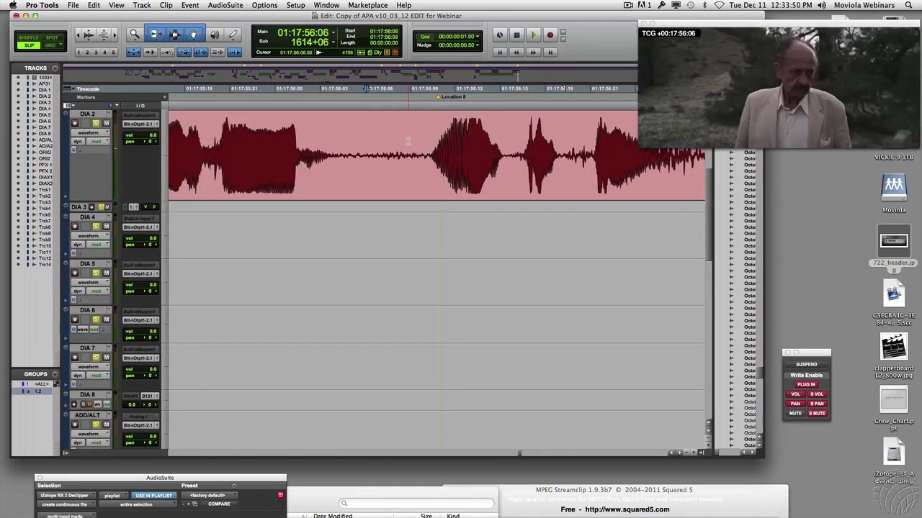
left_click(396, 144)
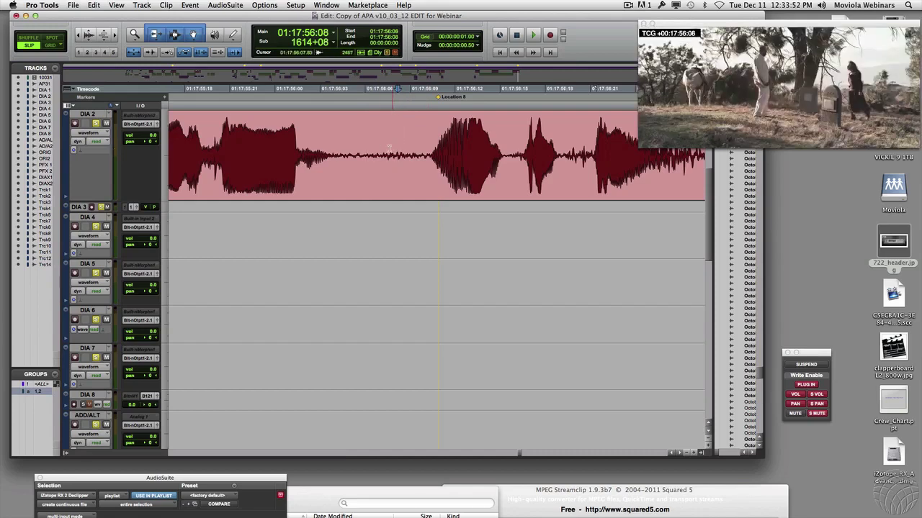
key("space")
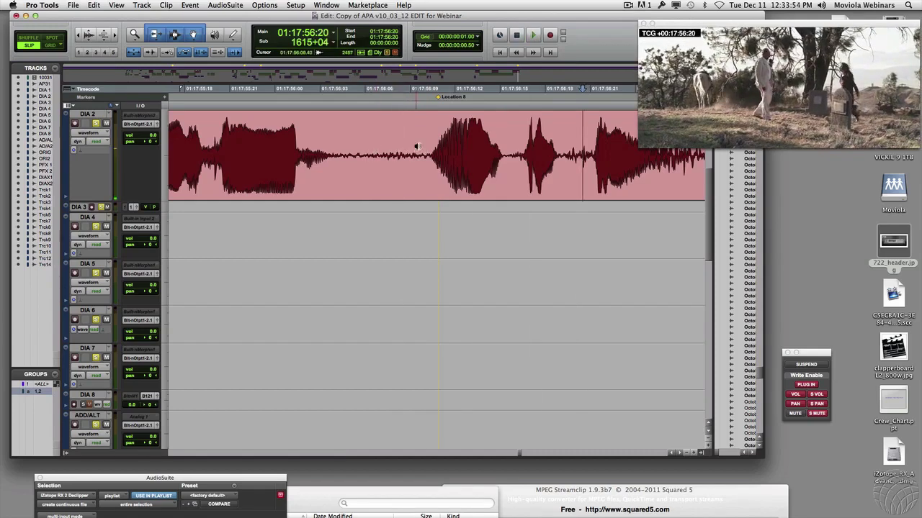
left_click_drag(416, 146, 437, 146)
Select the few waveform cycles surrounding the glitch at the Location 8 marker on DIA 2, at single-line waveform detail.
key("t")
key("t")
key("t")
key("t")
key("t")
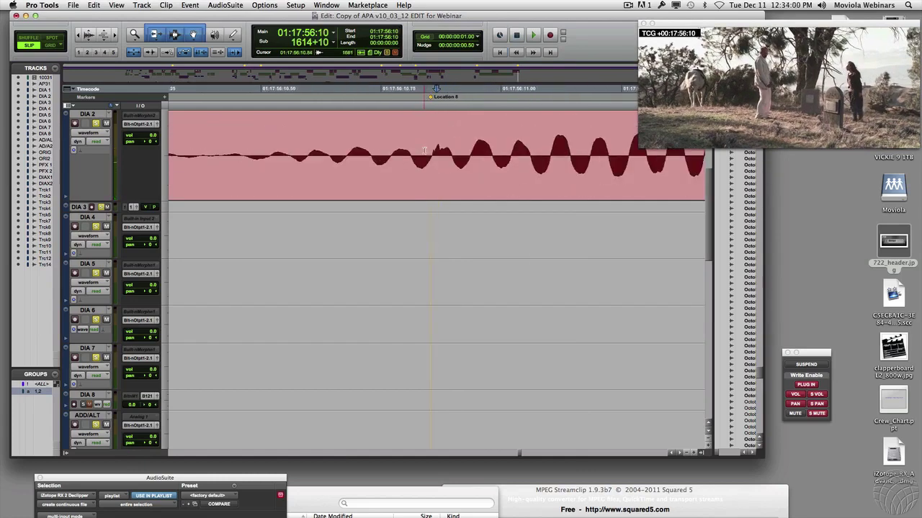
key("super+bracketright")
left_click_drag(406, 155, 496, 159)
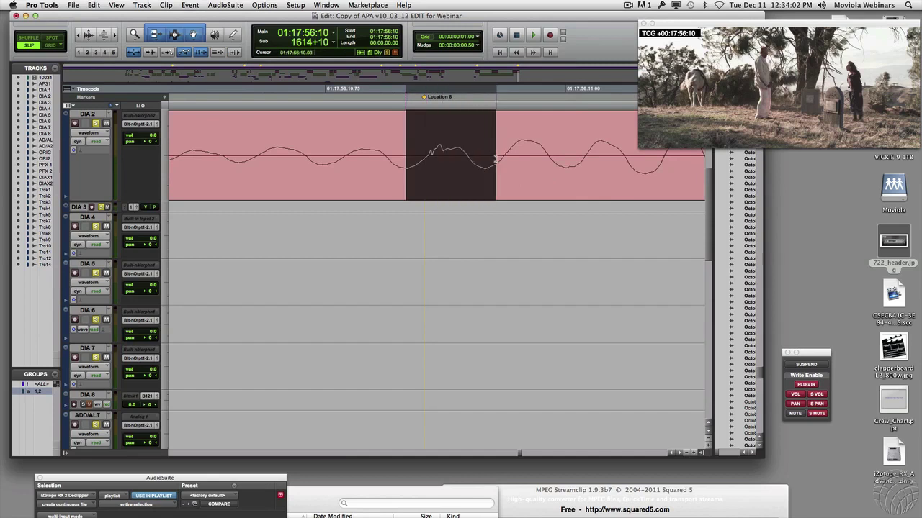
left_click_drag(339, 151, 566, 155)
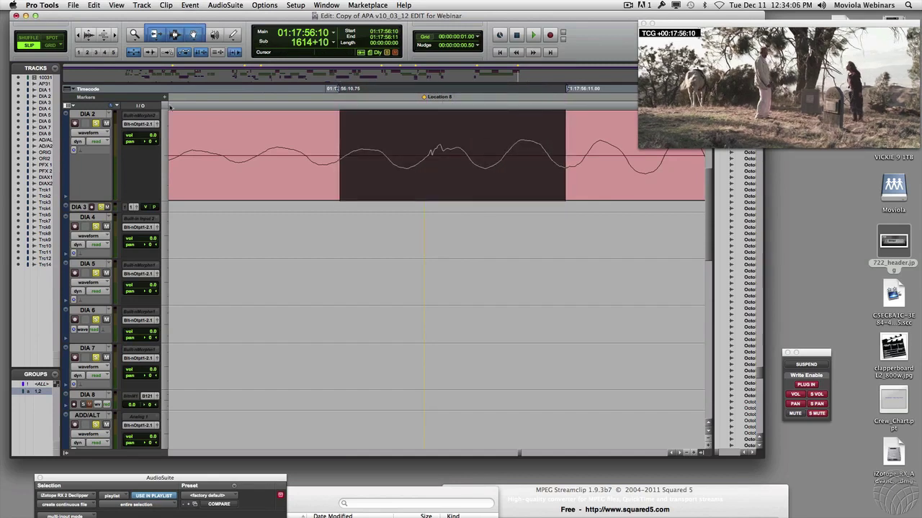
Render the selected section as a new file in place with the AudioSuite Duplicate process, using a handle length of 0.00.
left_click_drag(96, 480, 116, 169)
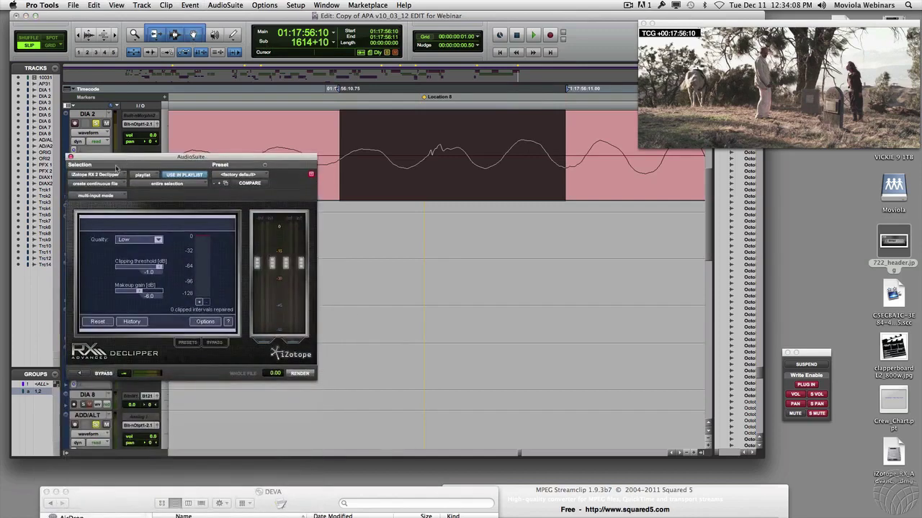
left_click(104, 177)
mouse_move(165, 183)
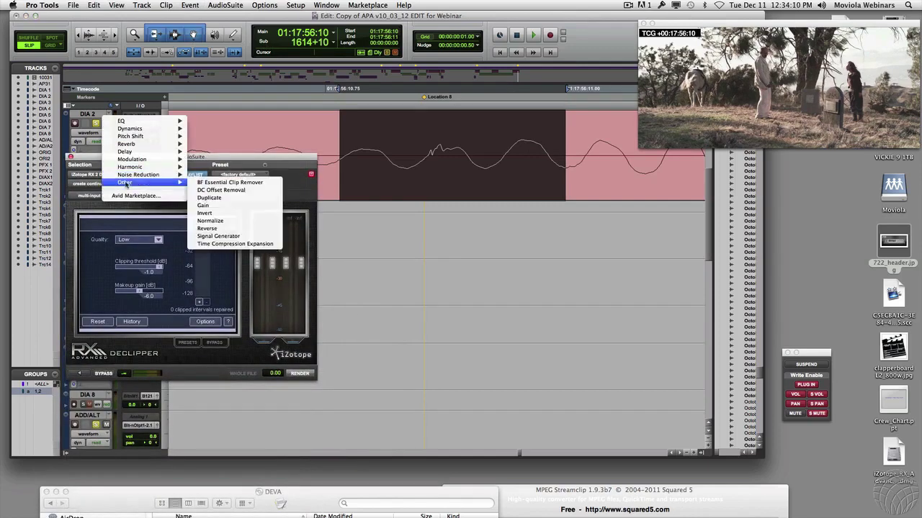
left_click(242, 199)
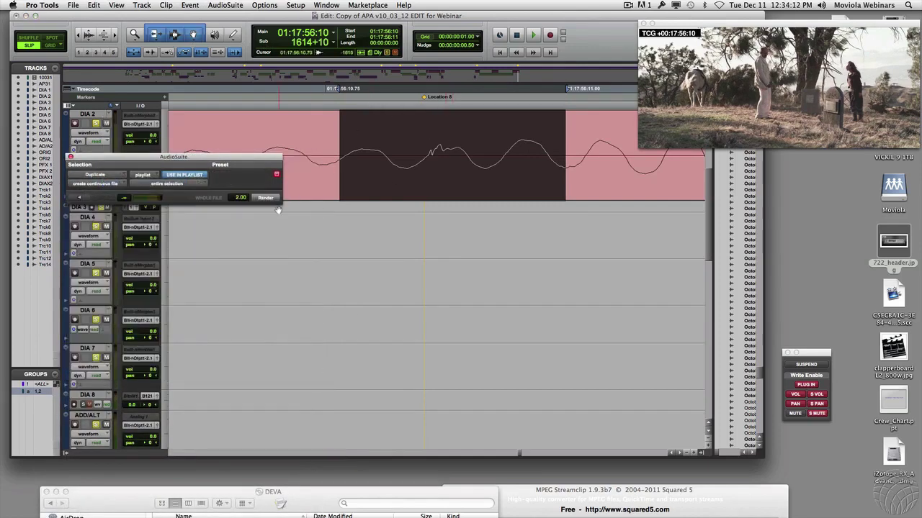
left_click(238, 199)
left_click(265, 198)
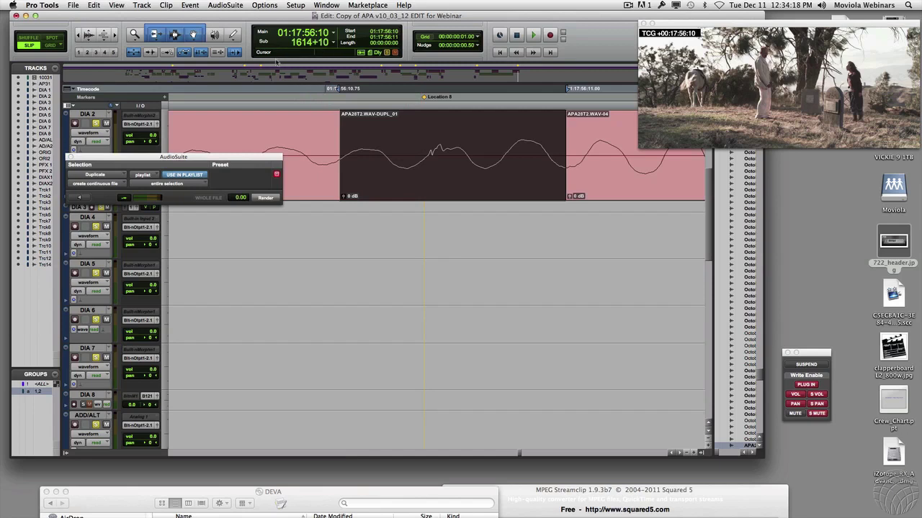
Try redrawing the glitch in the duplicated section with the Pencil tool, undo the last edit, and return to the Smart Tool.
left_click(232, 34)
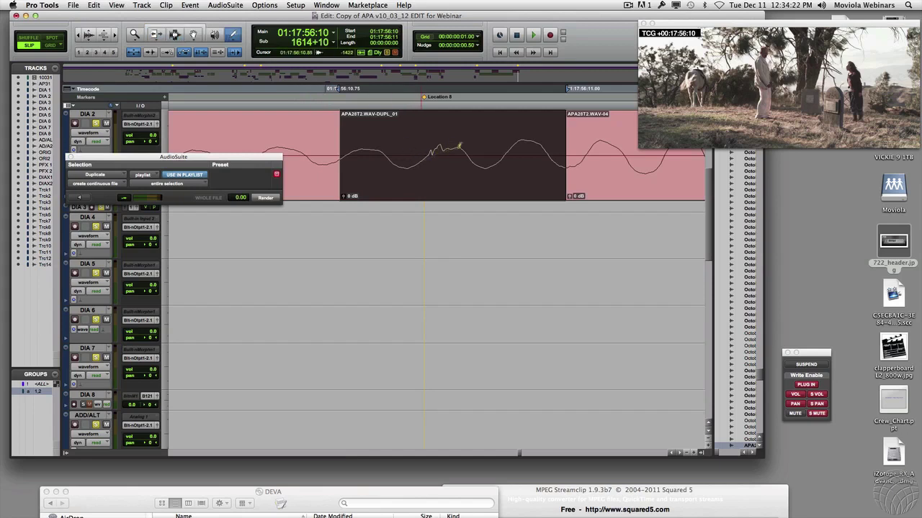
key("super+z")
key("super+7")
Play and scrub DIA 2 from about 01:17:56:05 through the duplicated section at Location 8 and the words after it.
key("r")
key("r")
key("r")
key("r")
key("r")
key("r")
key("r")
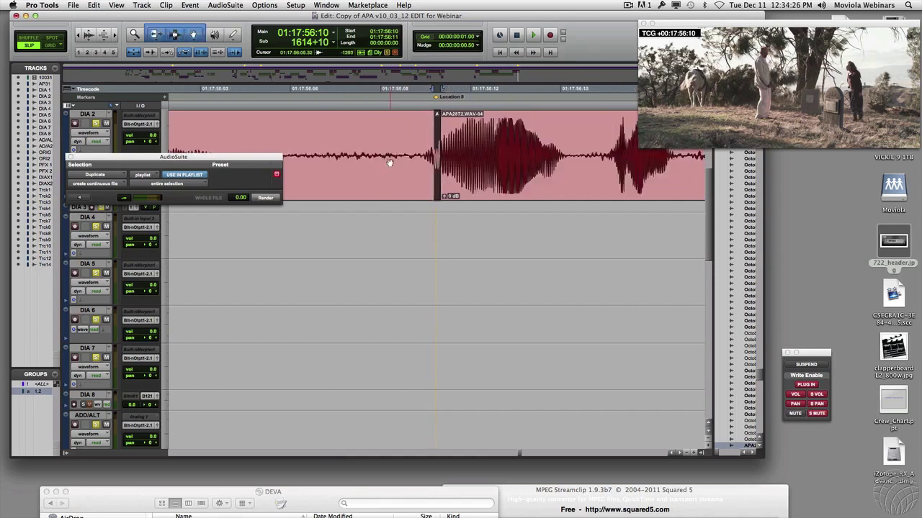
left_click_drag(389, 150, 531, 150)
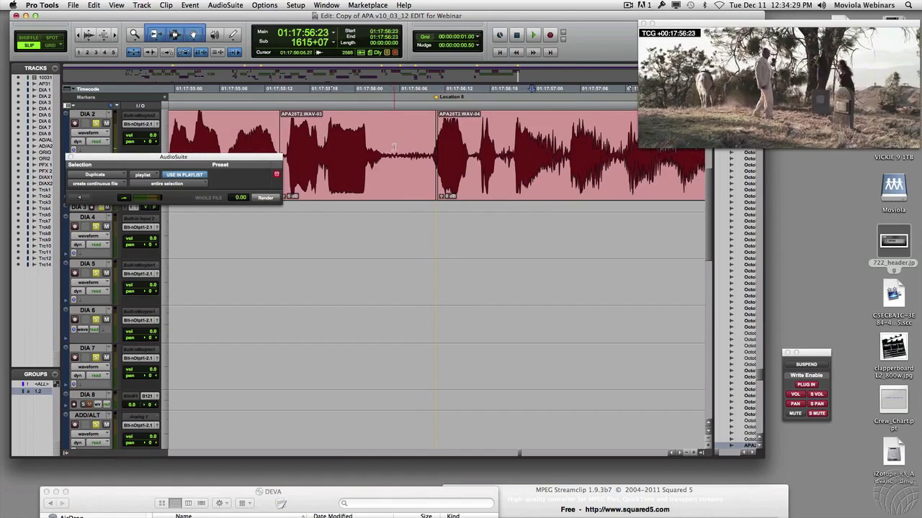
left_click(395, 147)
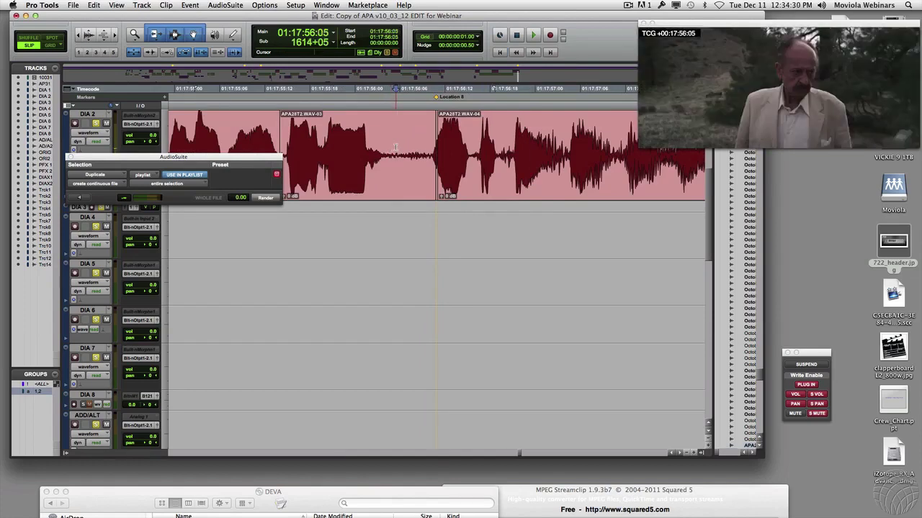
key("space")
key("space")
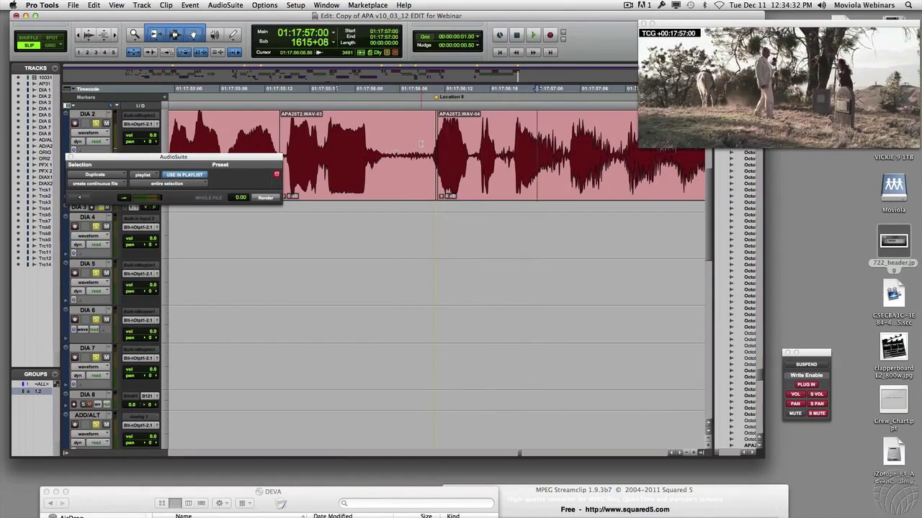
left_click_drag(421, 144, 500, 148)
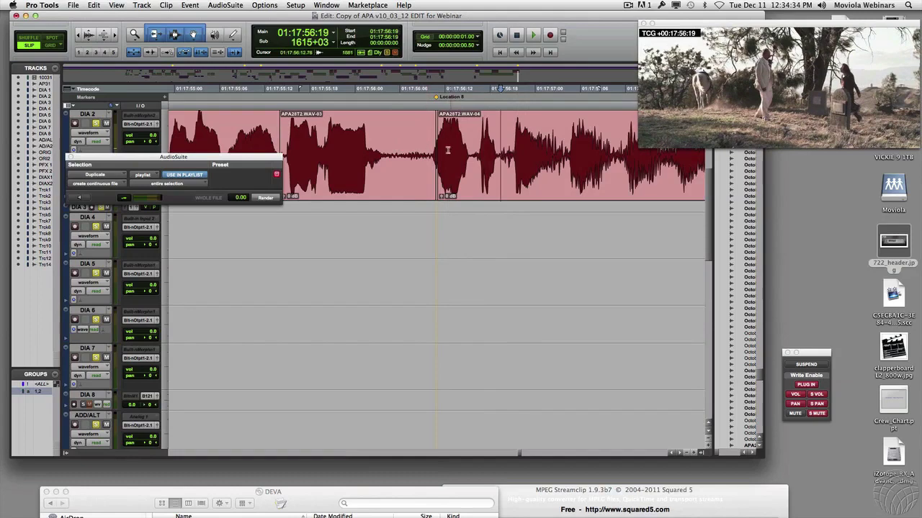
key("t")
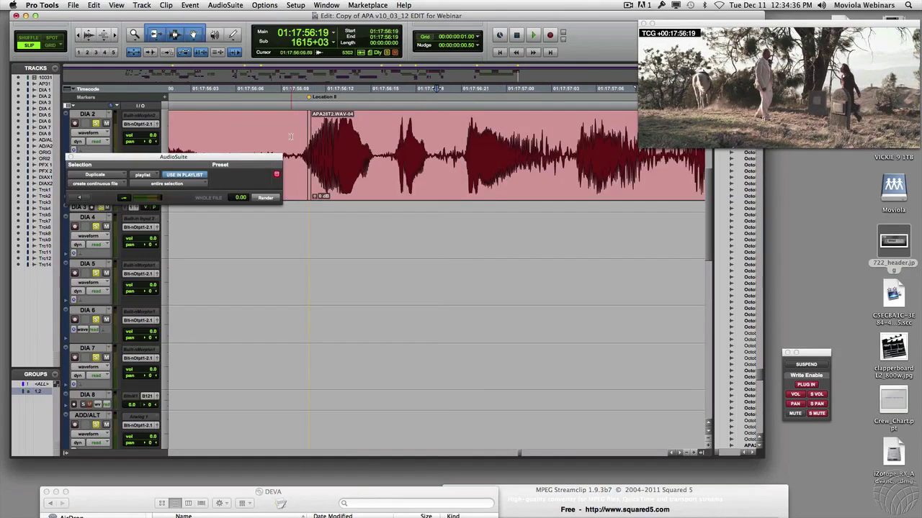
Play and scrub DIA 2 across the Location 8 marker from about 01:17:56:07 at a wider waveform view.
left_click(290, 135)
key("t")
key("r")
key("r")
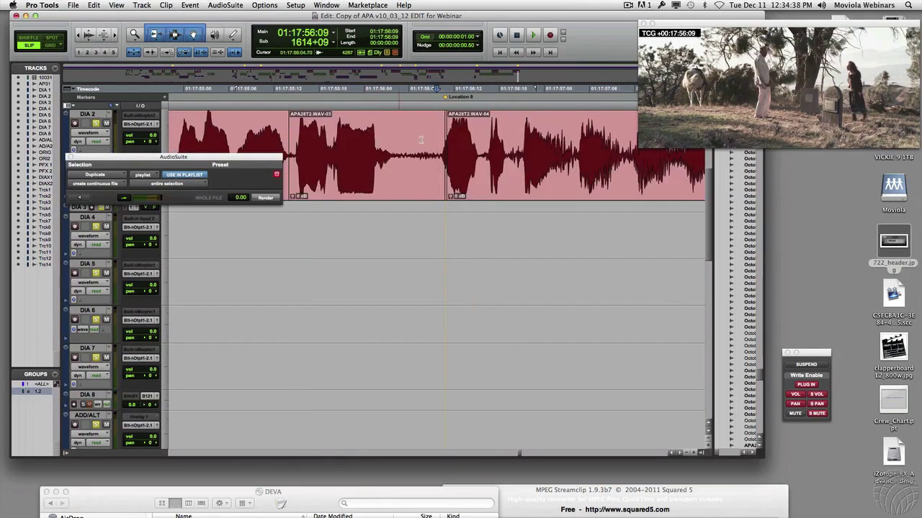
left_click(423, 140)
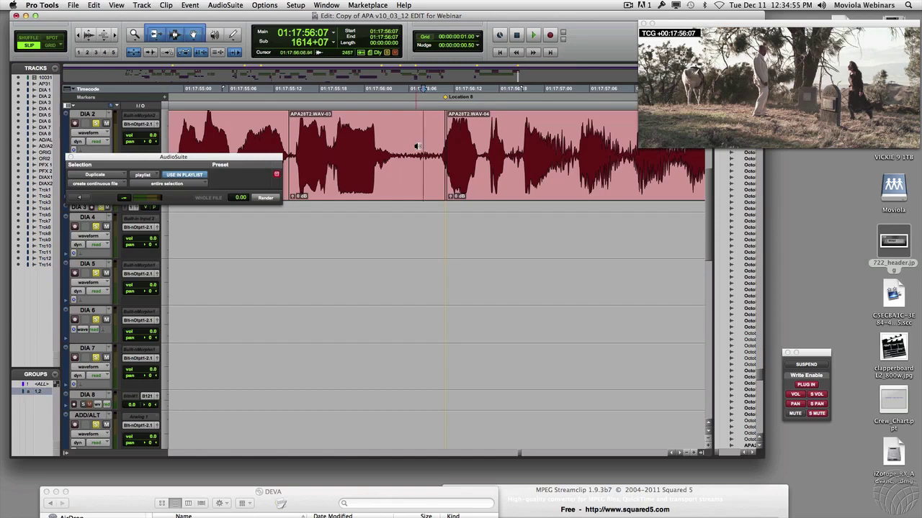
left_click_drag(415, 146, 540, 146)
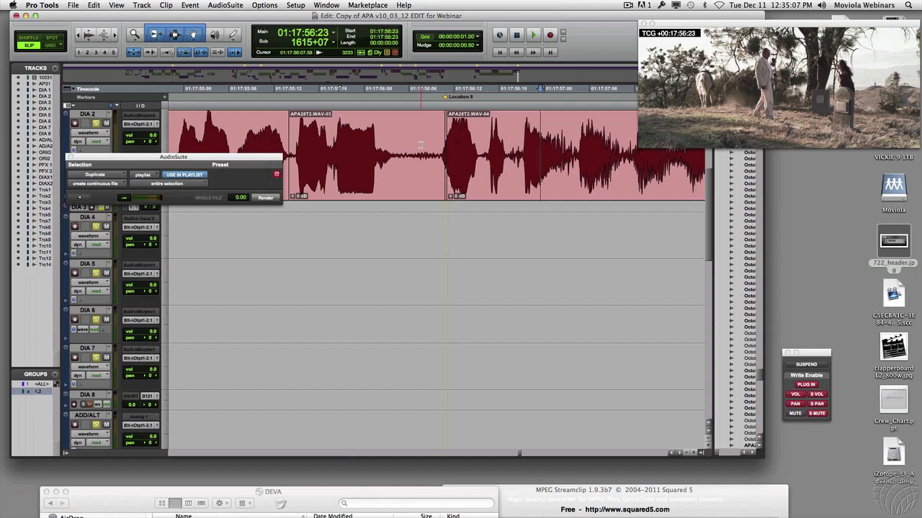
left_click(420, 144)
key("space")
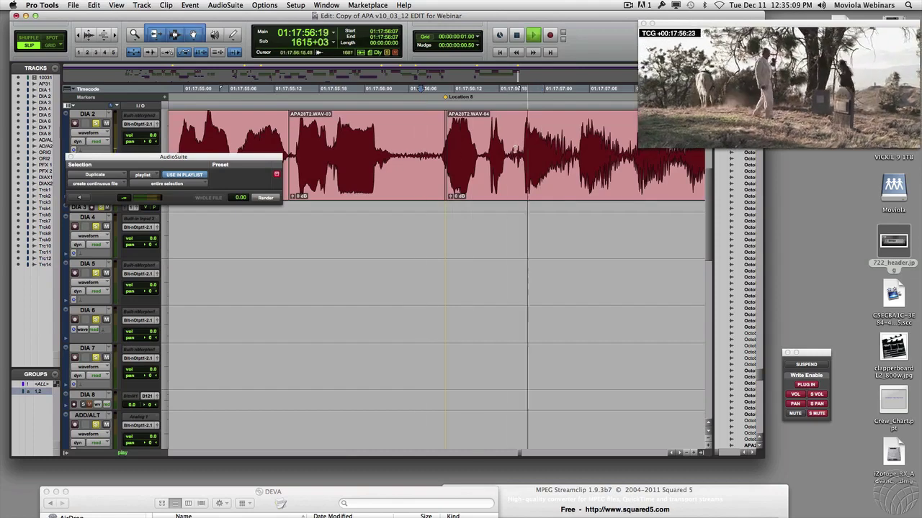
key("space")
Play the DIA 1 and DIA 2 dialogue together from 01:17:53:15 through the end of the clips to listen for more glitches.
key("r")
key("r")
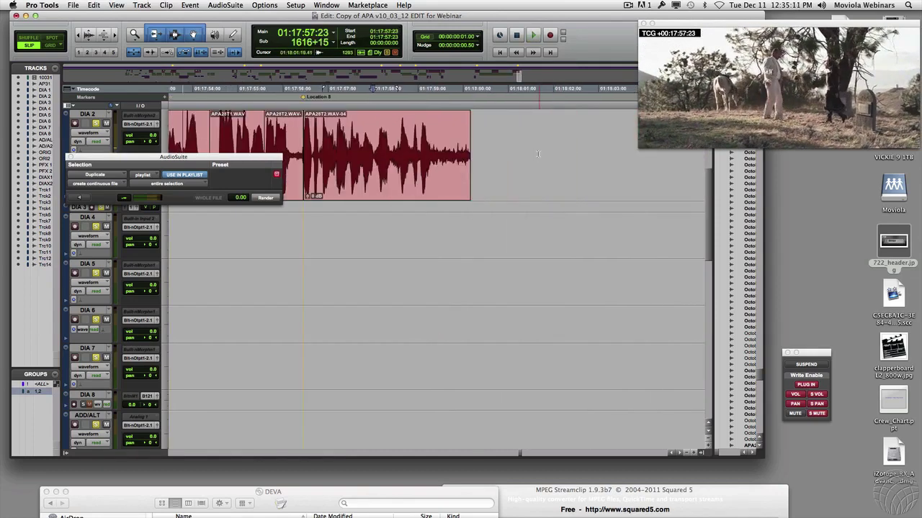
left_click(346, 147)
scroll(348, 150, "up", 2)
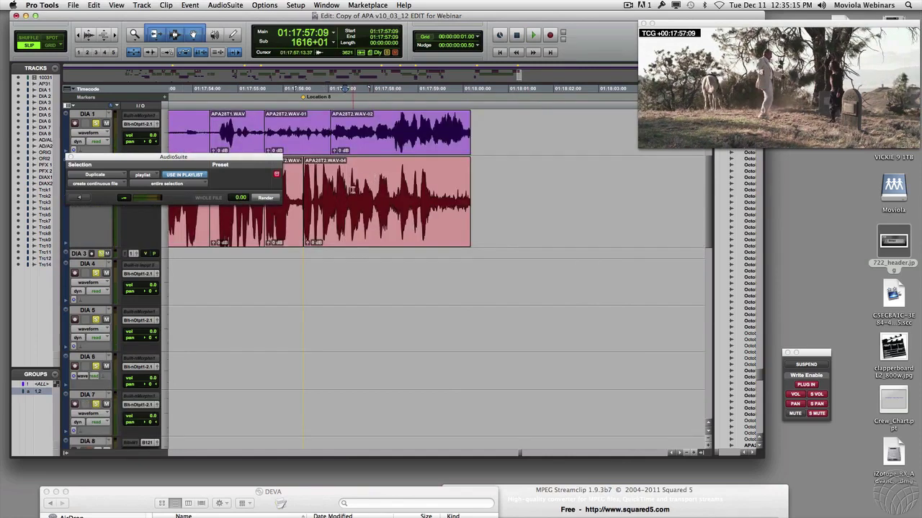
key("e")
key("r")
key("r")
key("r")
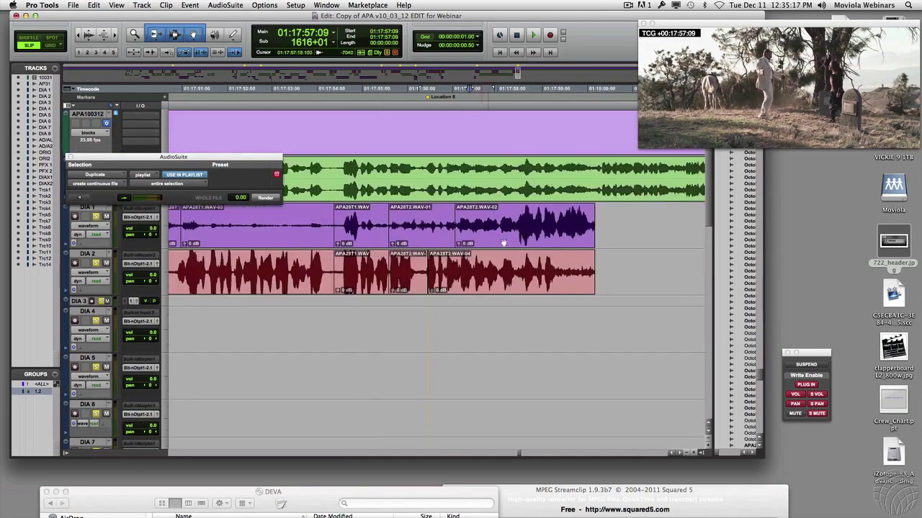
left_click(477, 261)
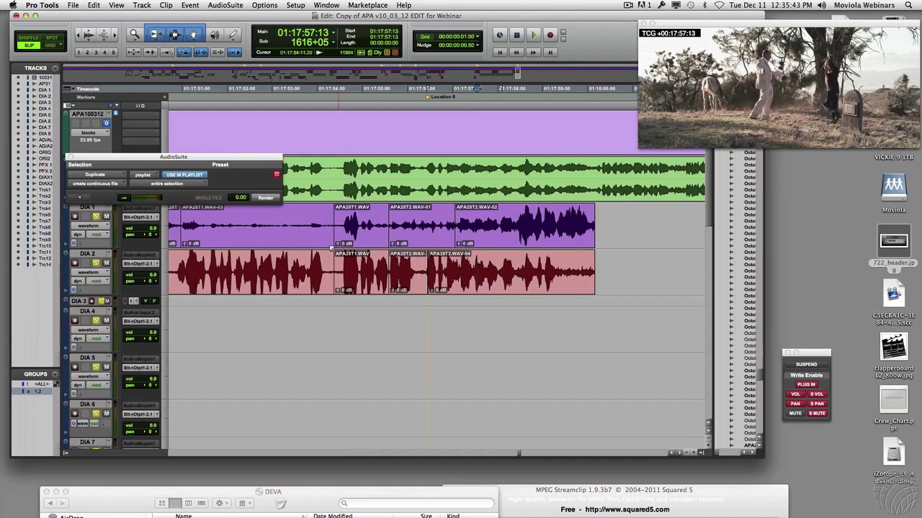
left_click(300, 223)
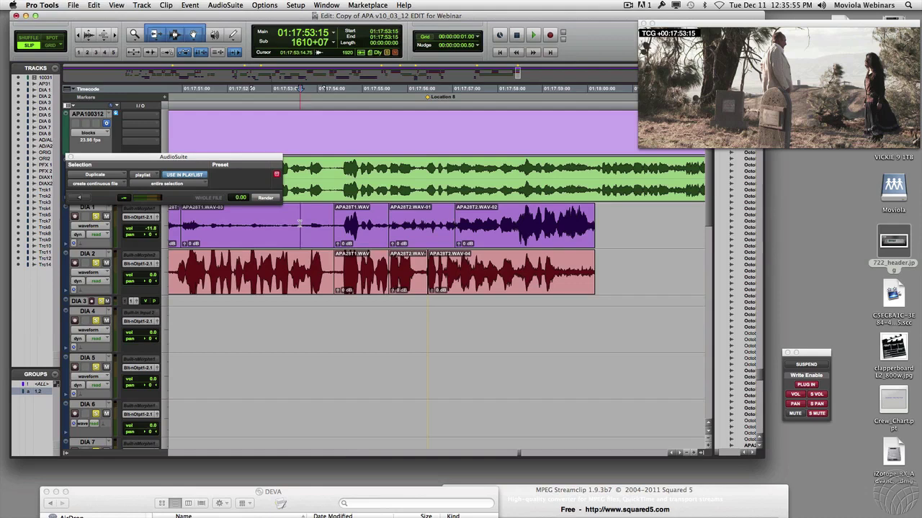
key("space")
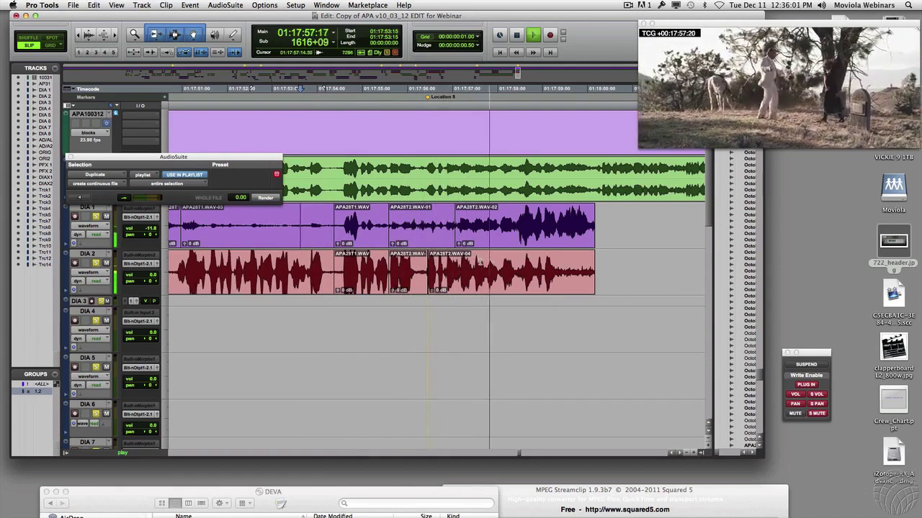
key("space")
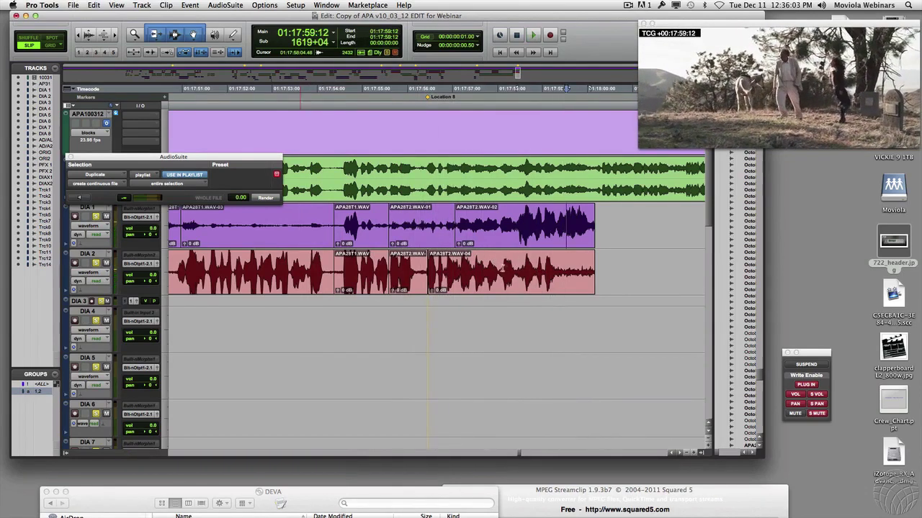
Select the short stretch of waveform surrounding the spike near 01:17:58:08 on DIA 2, at single-line waveform detail.
left_click_drag(500, 269, 510, 270)
key("e")
key("t")
key("t")
key("t")
key("t")
key("t")
key("t")
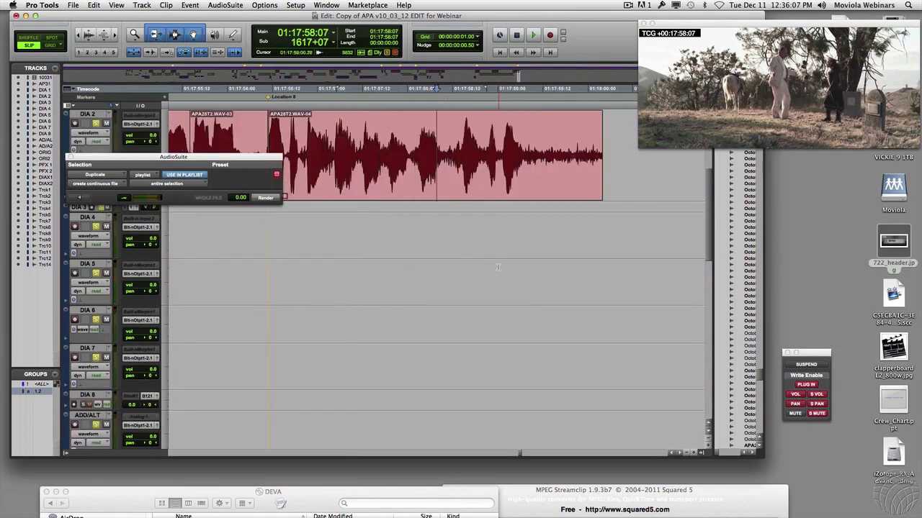
left_click(494, 153)
key("t")
key("t")
key("t")
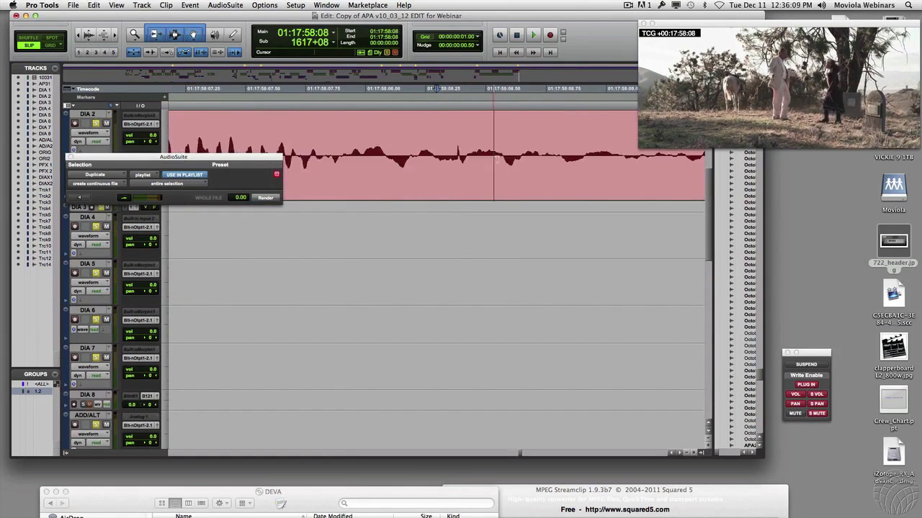
left_click_drag(467, 153, 594, 153)
Render the selection in place with AudioSuite Duplicate, smooth out its spike with the Pencil tool, and return to the Smart Tool.
left_click(268, 200)
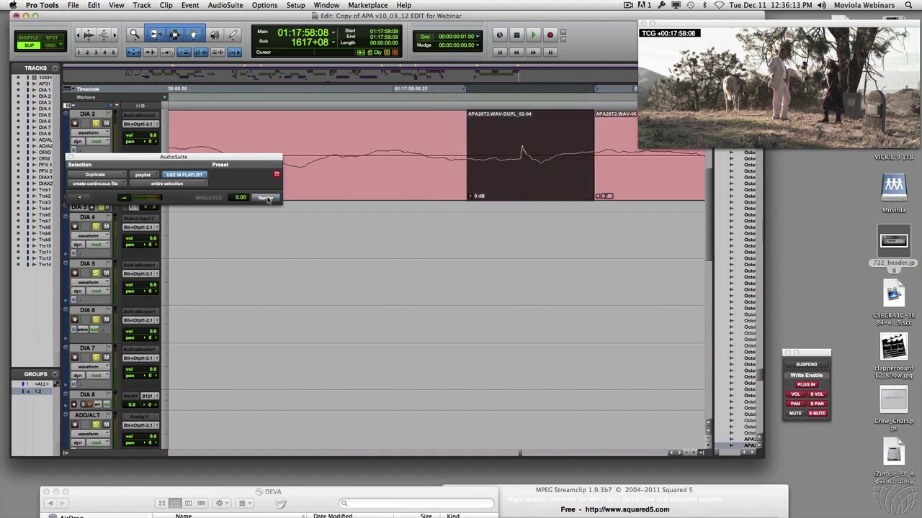
key("F10")
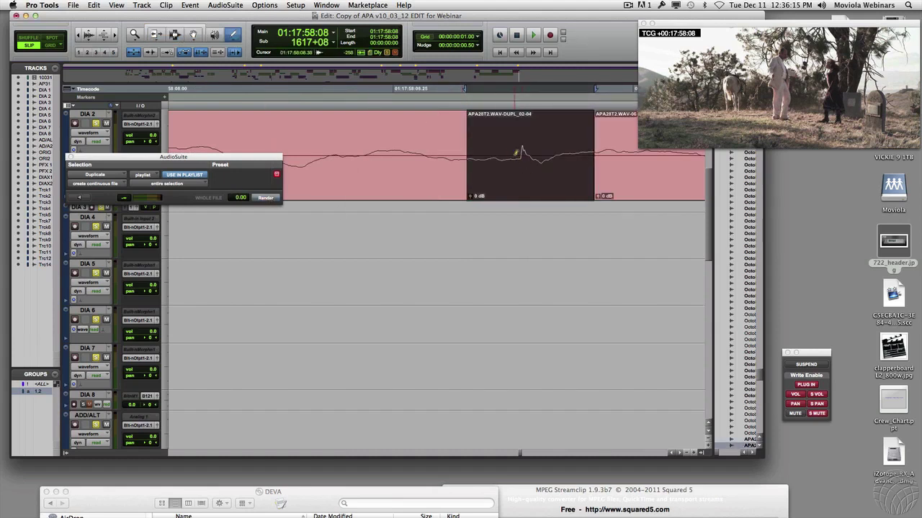
left_click_drag(548, 157, 553, 156)
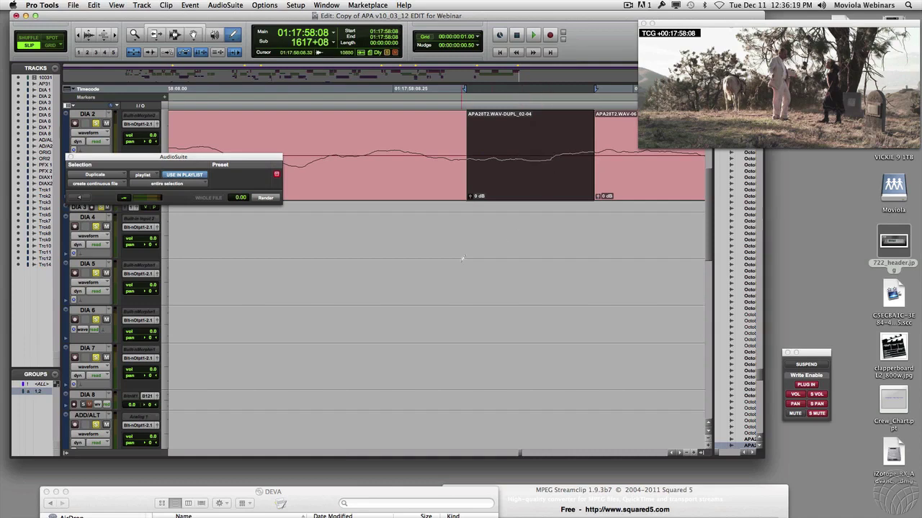
key("F7+F8")
Play DIA 2 from about 01:17:57:13 past the redrawn spot, and scrub the end of the line back to about 01:17:59:05.
key("r")
key("r")
key("r")
key("r")
key("r")
key("r")
key("r")
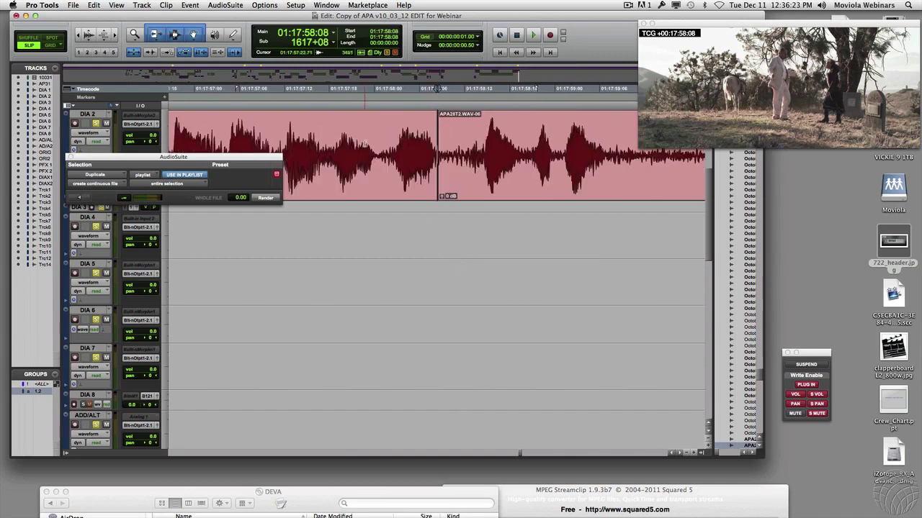
key("r")
left_click(366, 141)
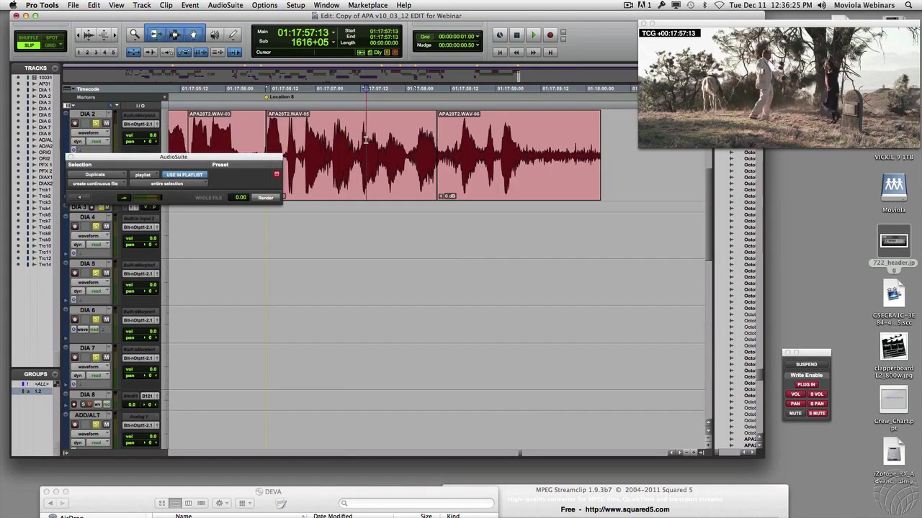
key("space")
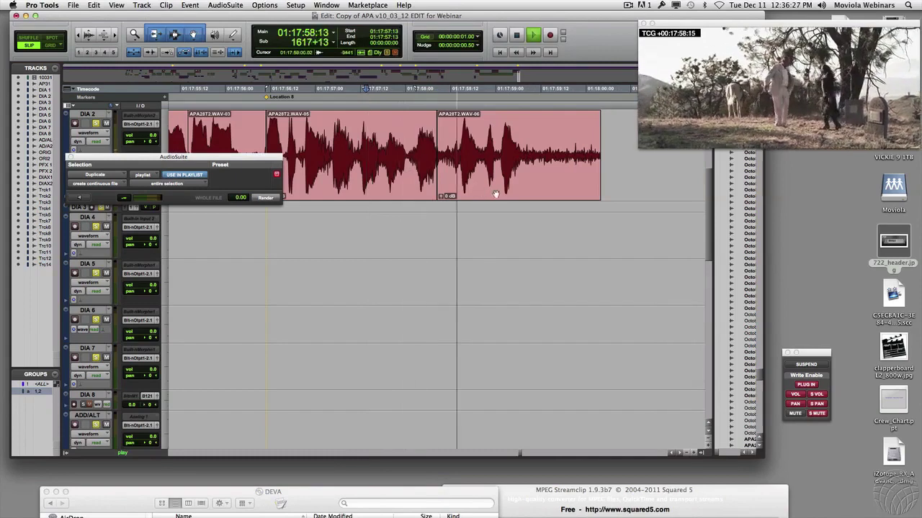
key("space")
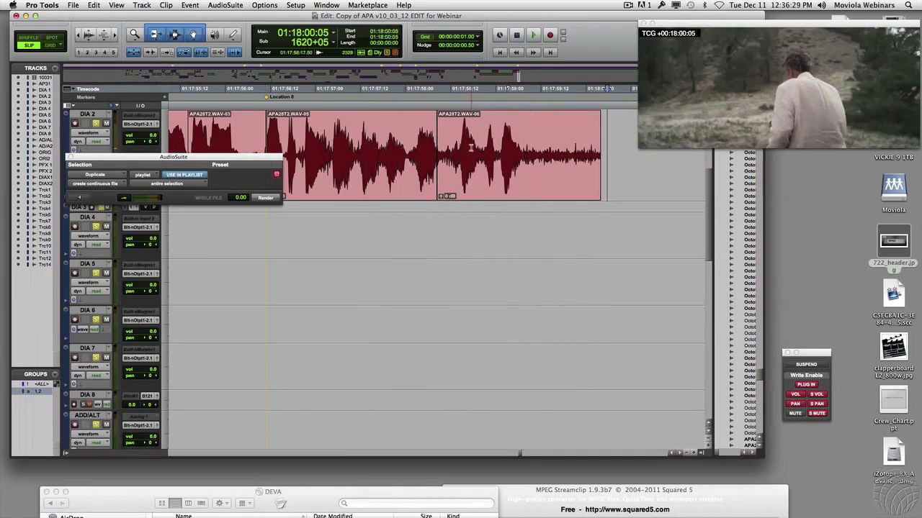
key("space")
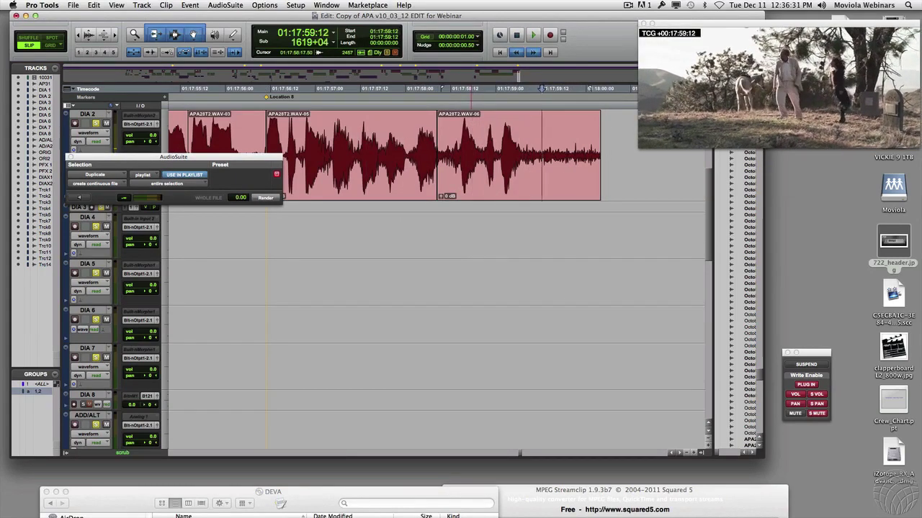
key("space")
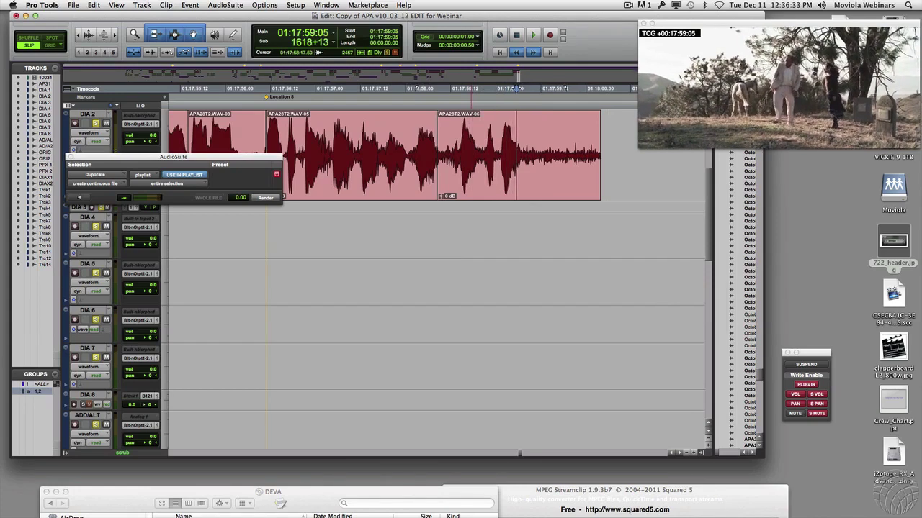
Select the few waveform cycles around the small glitch near 01:17:59:04 on DIA 2, at single-line waveform detail.
key("t")
key("t")
key("t")
key("t")
key("t")
key("t")
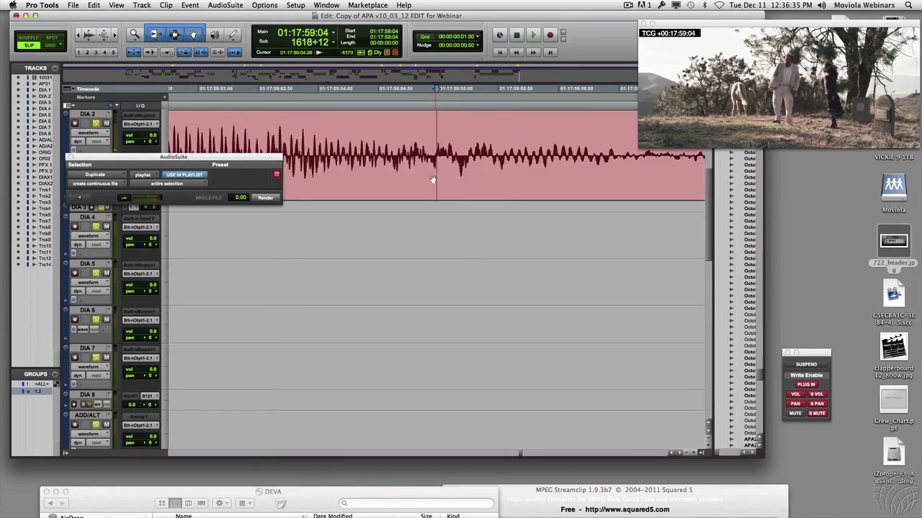
key("super+bracketright")
key("super+bracketright")
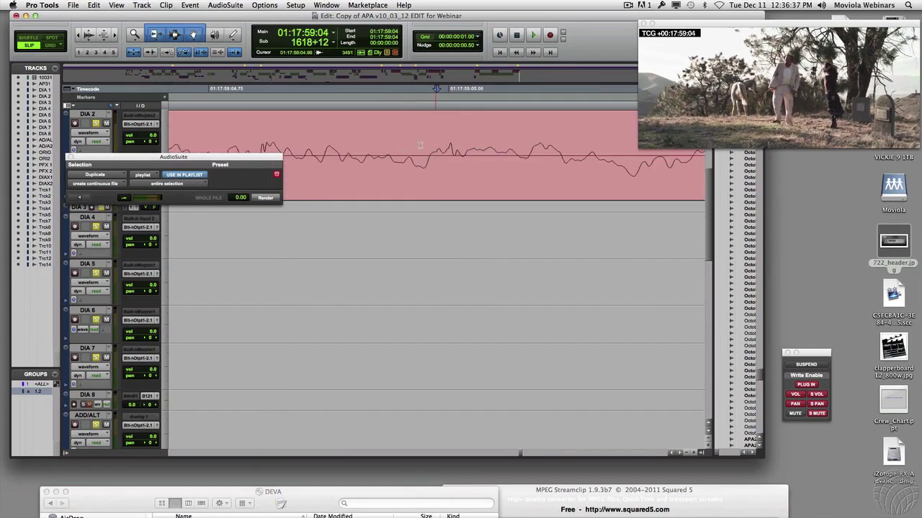
left_click_drag(388, 146, 502, 150)
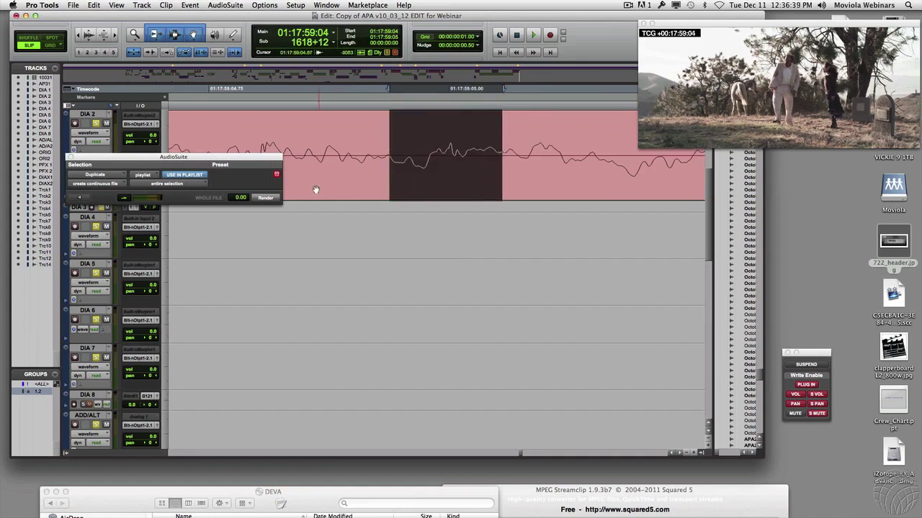
Duplicate the section near 01:17:59:04 in place with AudioSuite, redraw its glitch smooth with the Pencil tool, and return to the Smart Tool.
left_click(266, 198)
left_click(233, 36)
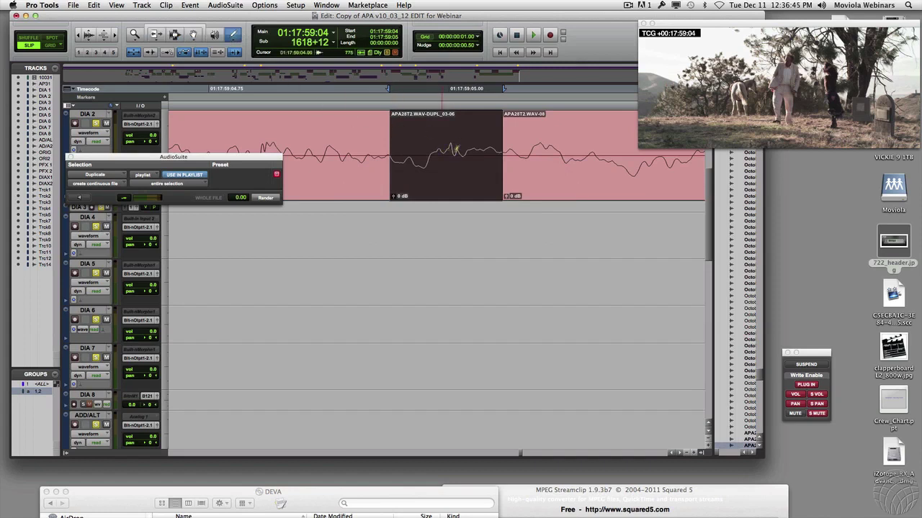
left_click_drag(442, 152, 470, 148)
key("super+7")
key("r")
key("r")
key("r")
key("r")
key("r")
key("r")
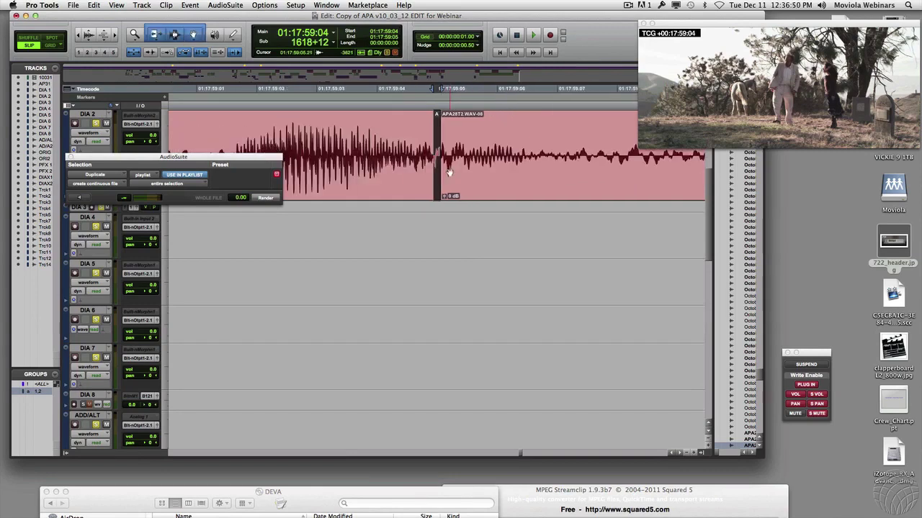